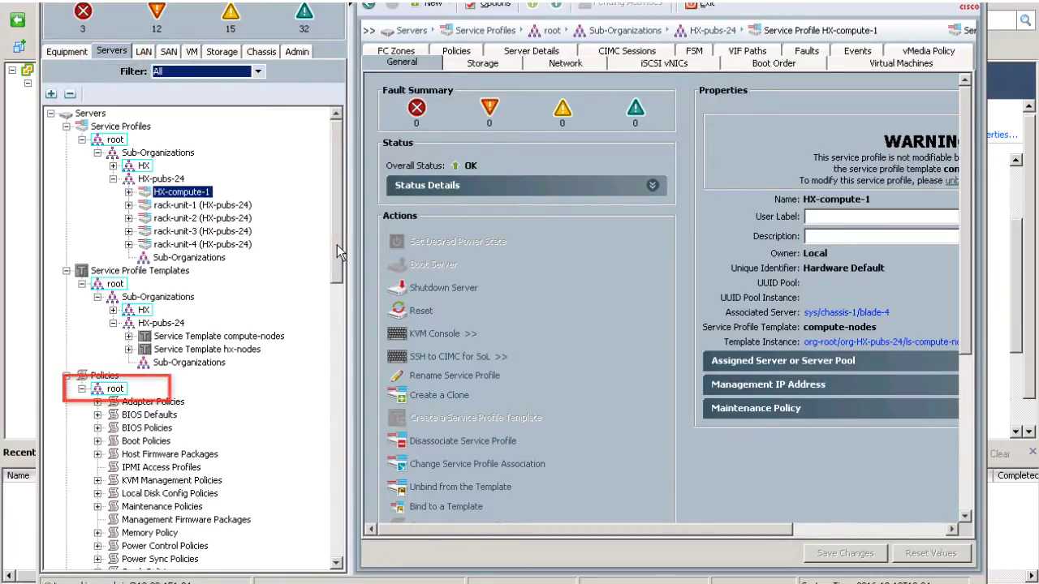
# - Go to HX-pubs-24 > vMedia Policies in the Servers tree and select vMedia Policy HyperFlex
pyautogui.moveTo(337, 245); pyautogui.dragTo(329, 450)
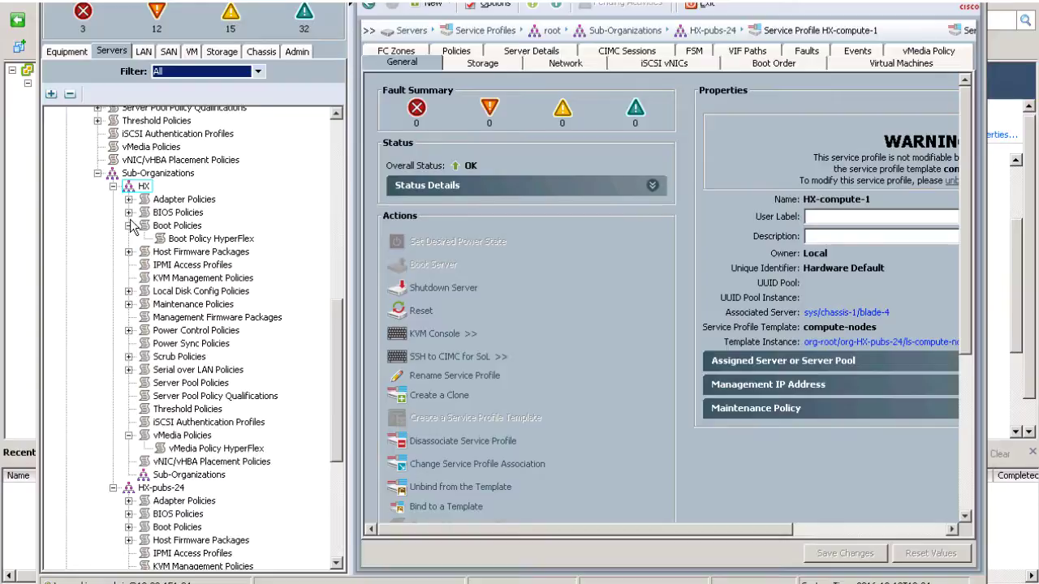
pyautogui.click(114, 186)
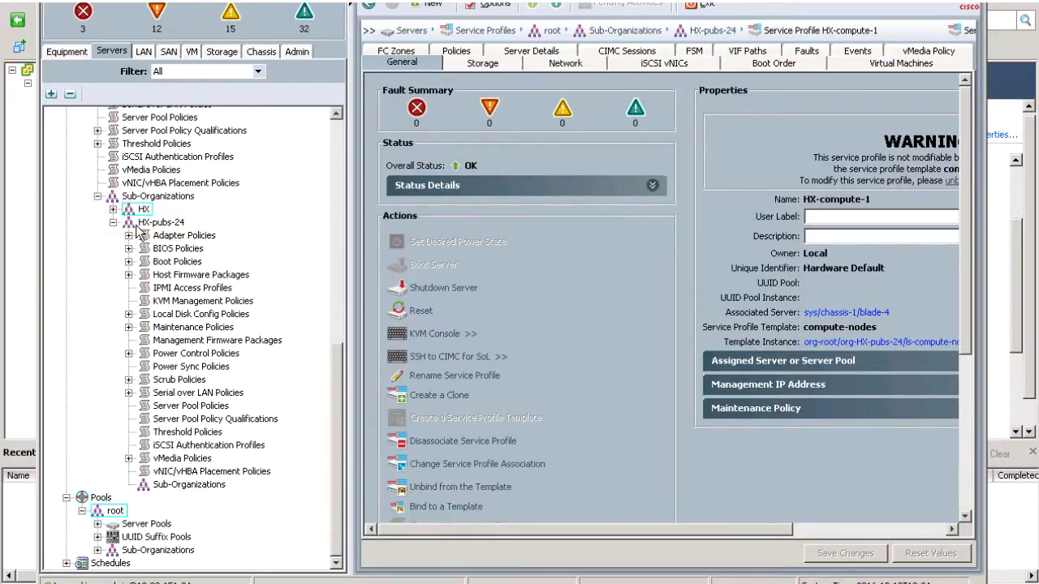
pyautogui.click(128, 458)
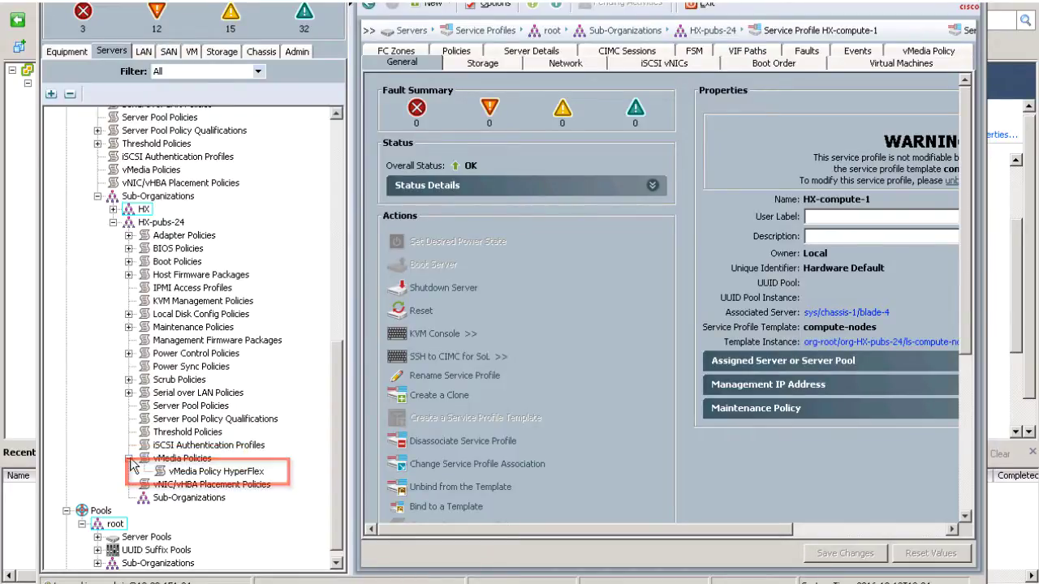
pyautogui.click(182, 473)
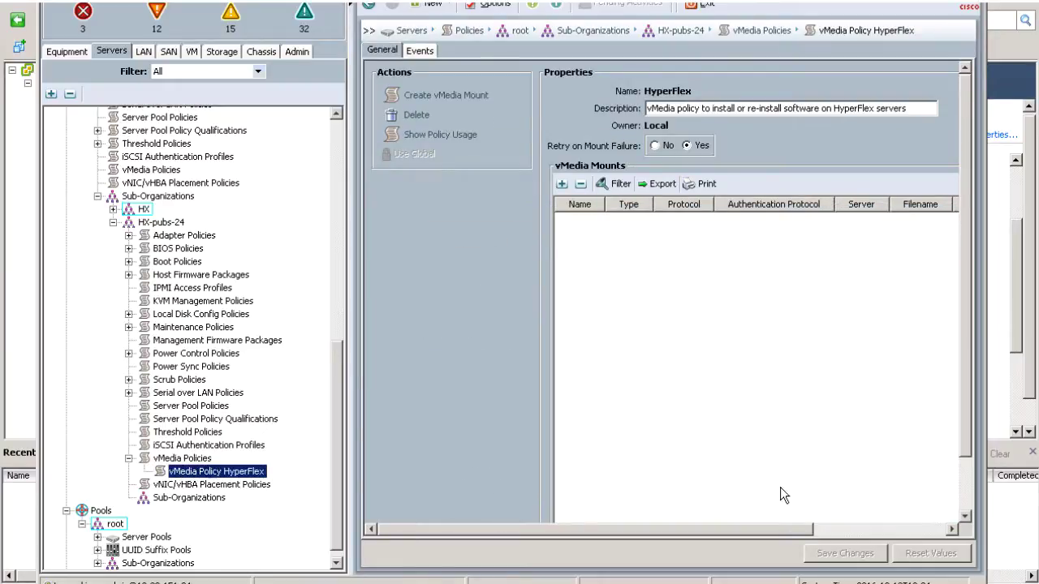
pyautogui.moveTo(778, 530); pyautogui.dragTo(916, 550)
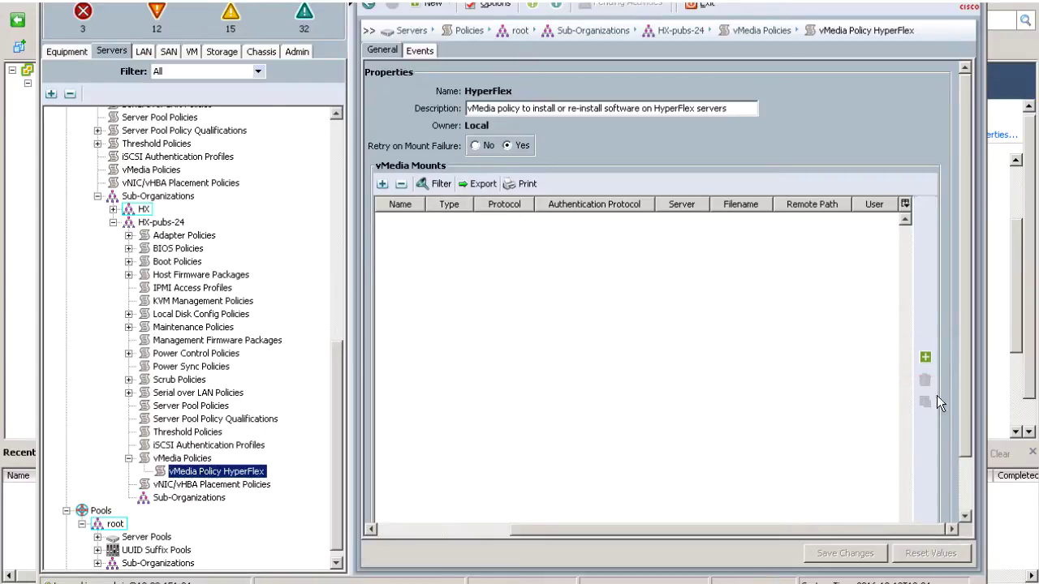
# - Add CDD mount esx60u2 over HTTP from 10.29.151.214, remote path /images/, to the HyperFlex policy
pyautogui.click(926, 358)
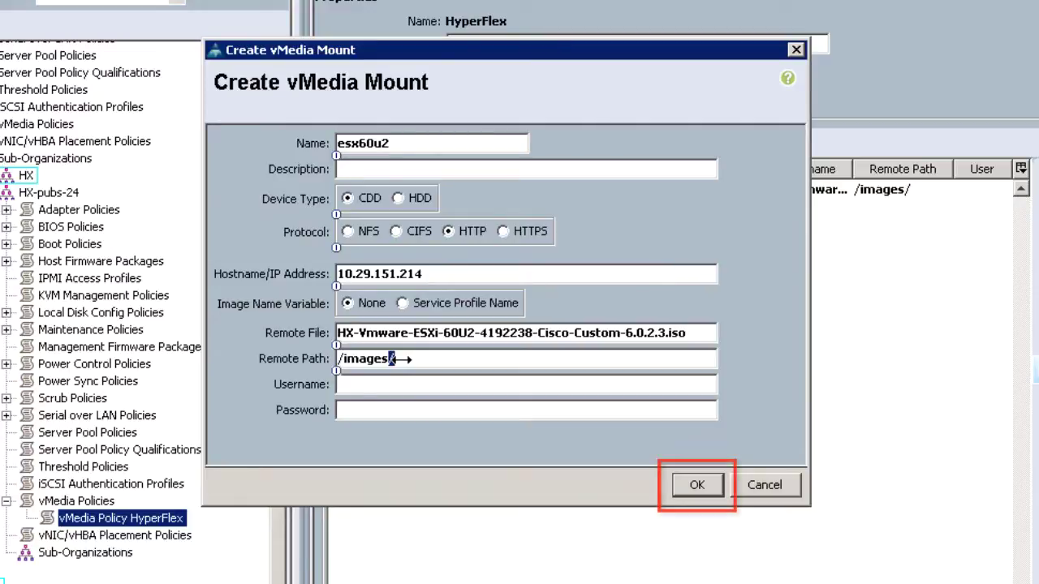
pyautogui.click(695, 485)
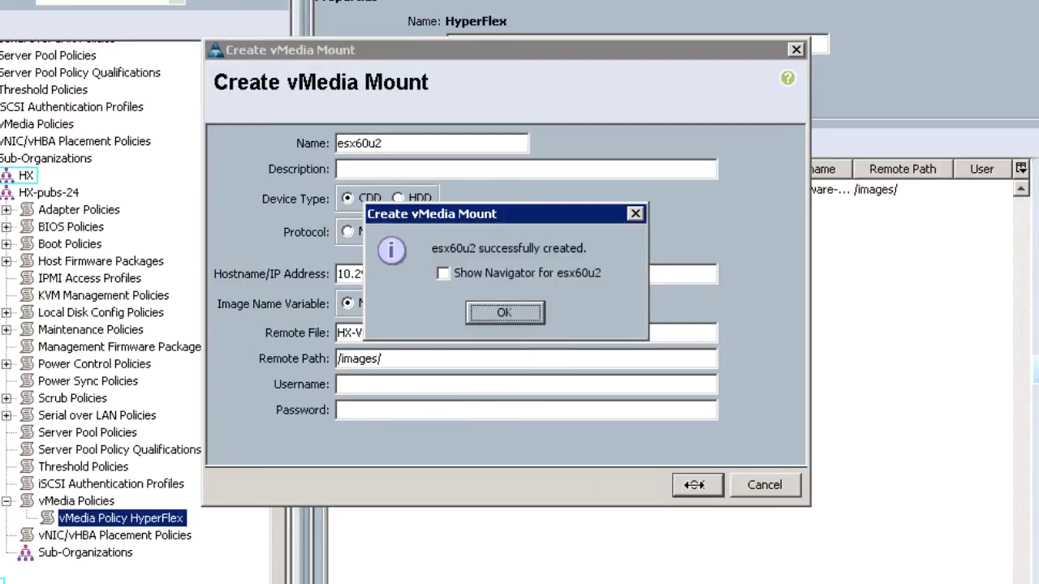
pyautogui.click(501, 311)
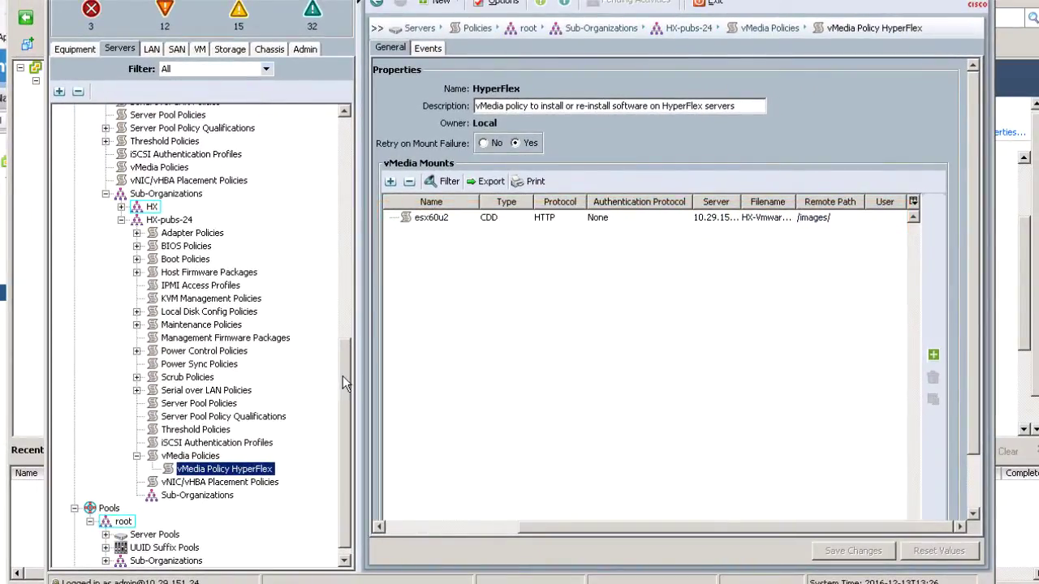
# - Set the compute-nodes service template's vMedia policy to HyperFlex and confirm
pyautogui.moveTo(345, 369); pyautogui.dragTo(351, 208)
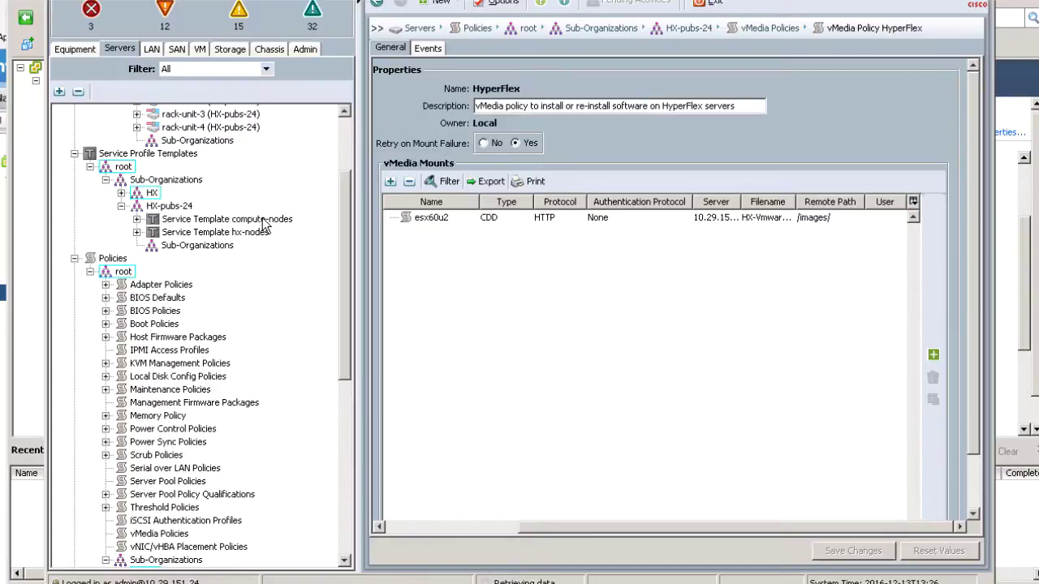
pyautogui.click(263, 221)
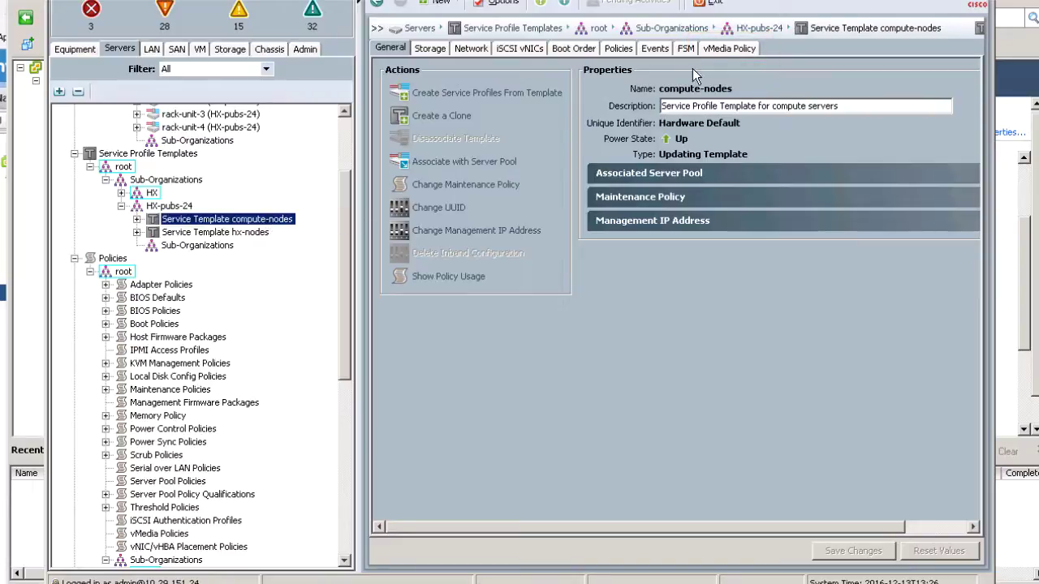
pyautogui.click(722, 48)
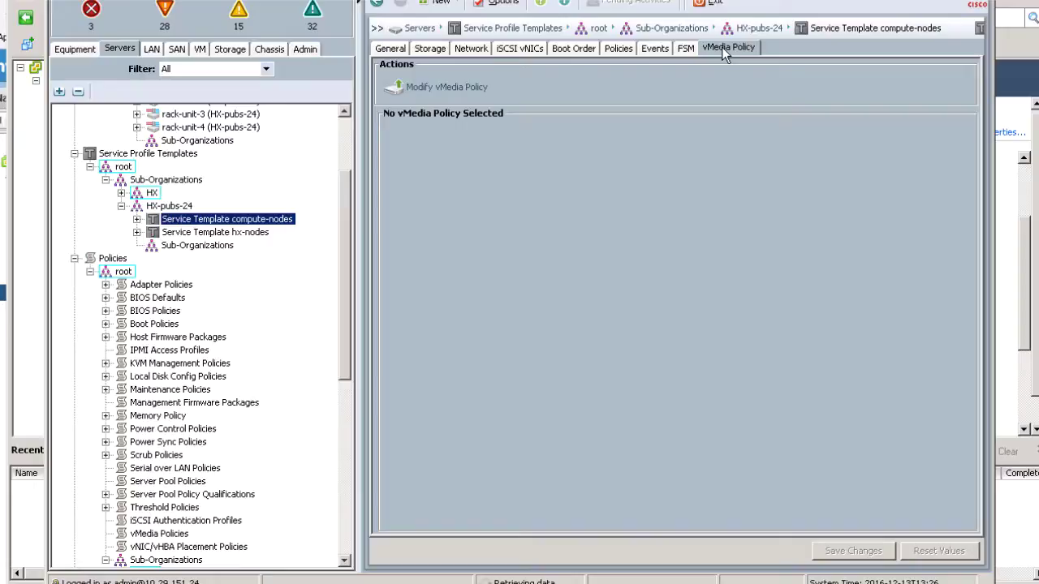
pyautogui.click(459, 89)
pyautogui.click(384, 63)
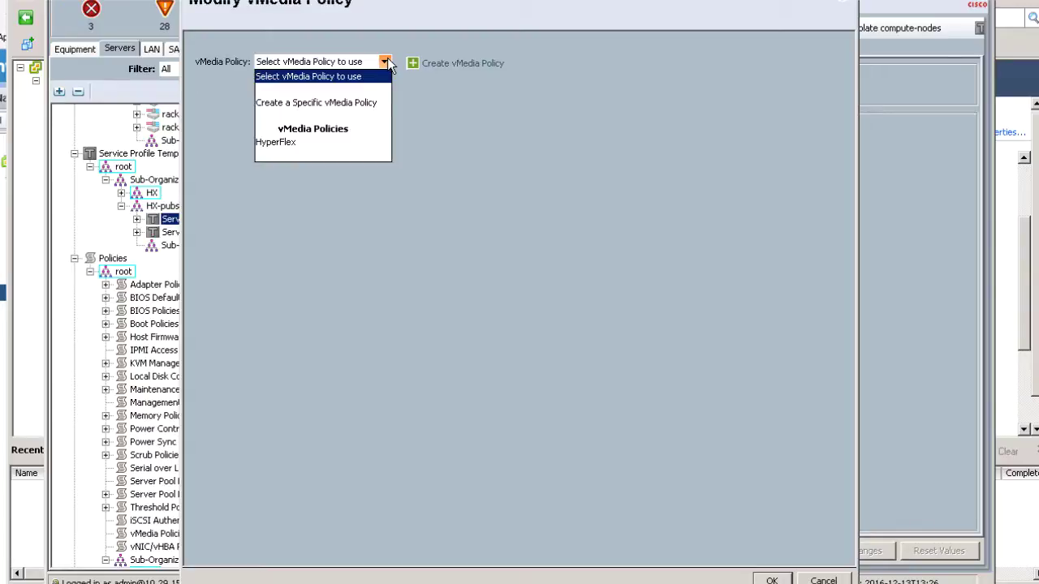
pyautogui.click(292, 144)
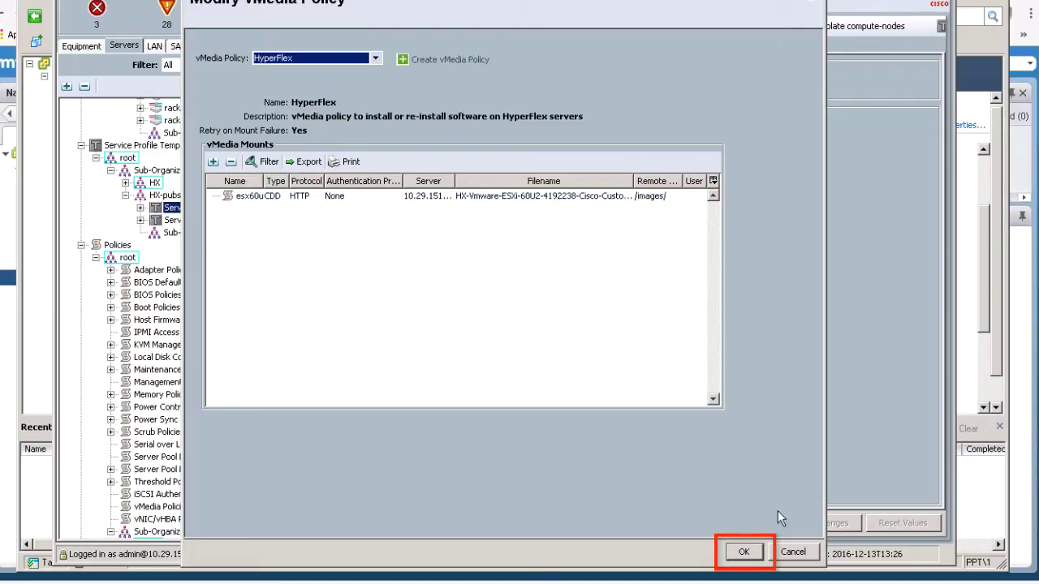
pyautogui.click(741, 552)
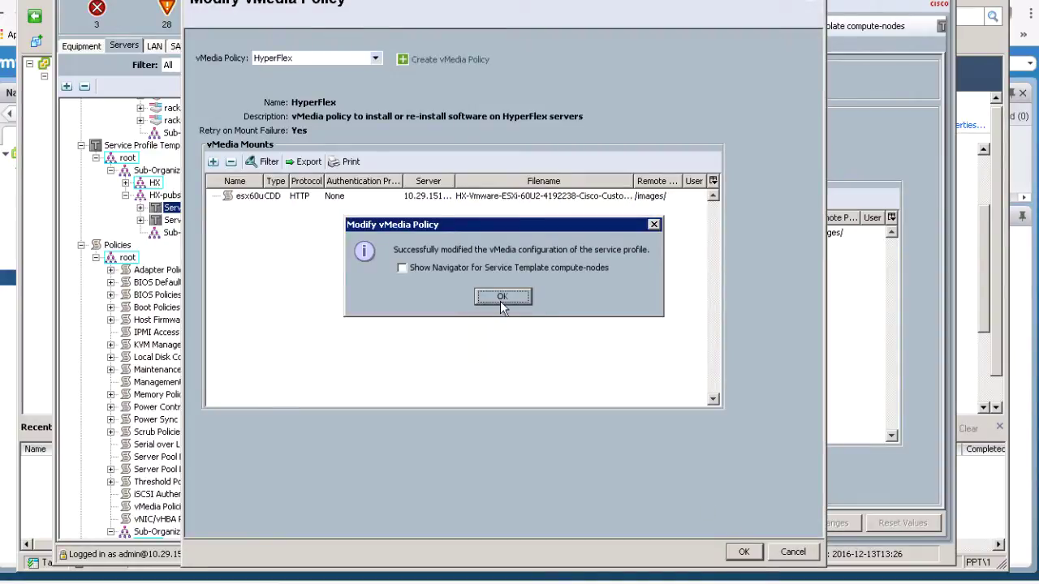
pyautogui.click(501, 298)
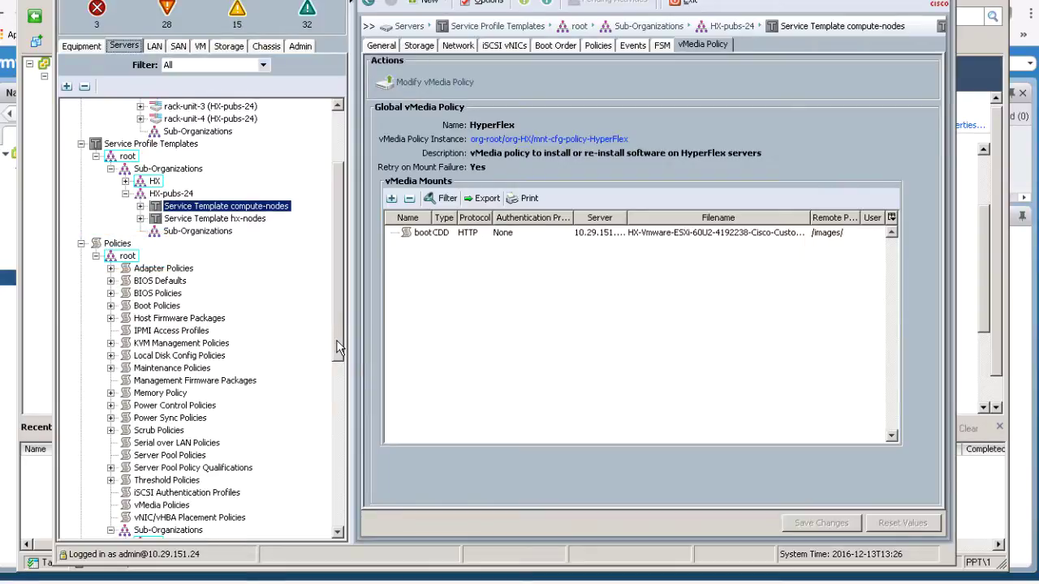
# - Open Boot Policy HyperFlex under HX-pubs-24
pyautogui.moveTo(339, 333); pyautogui.dragTo(339, 475)
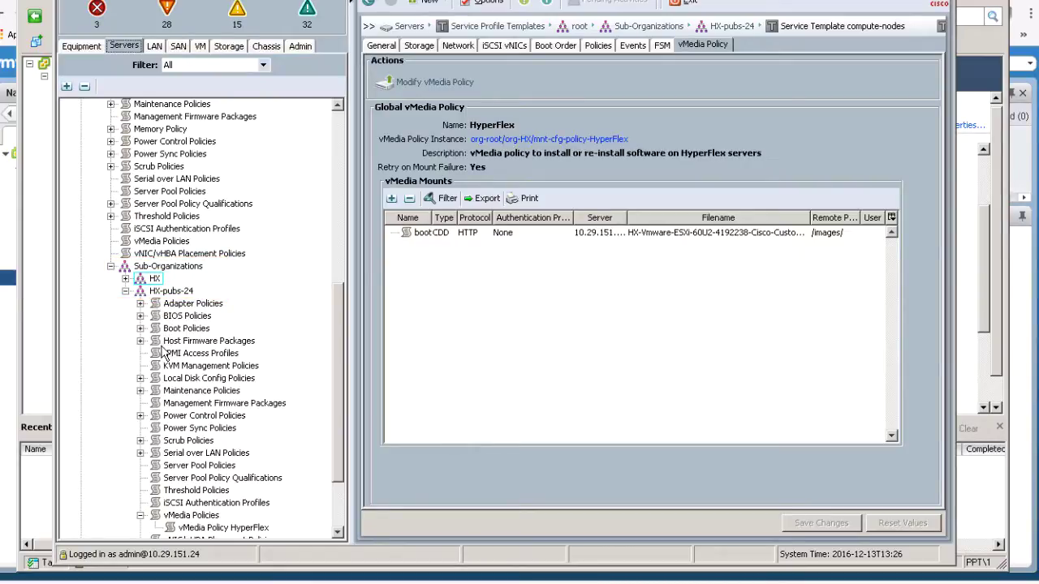
pyautogui.click(141, 329)
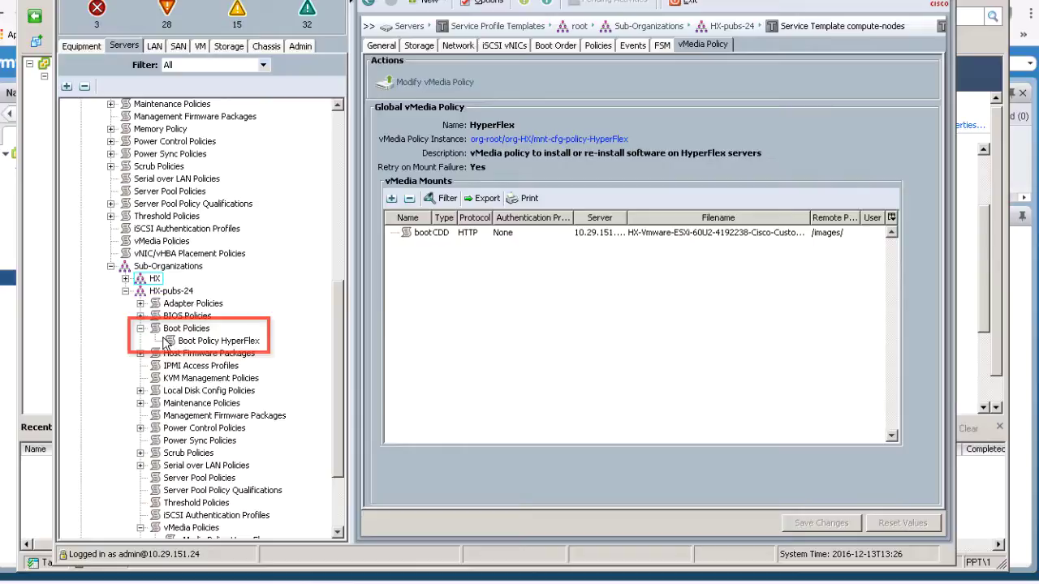
pyautogui.click(189, 342)
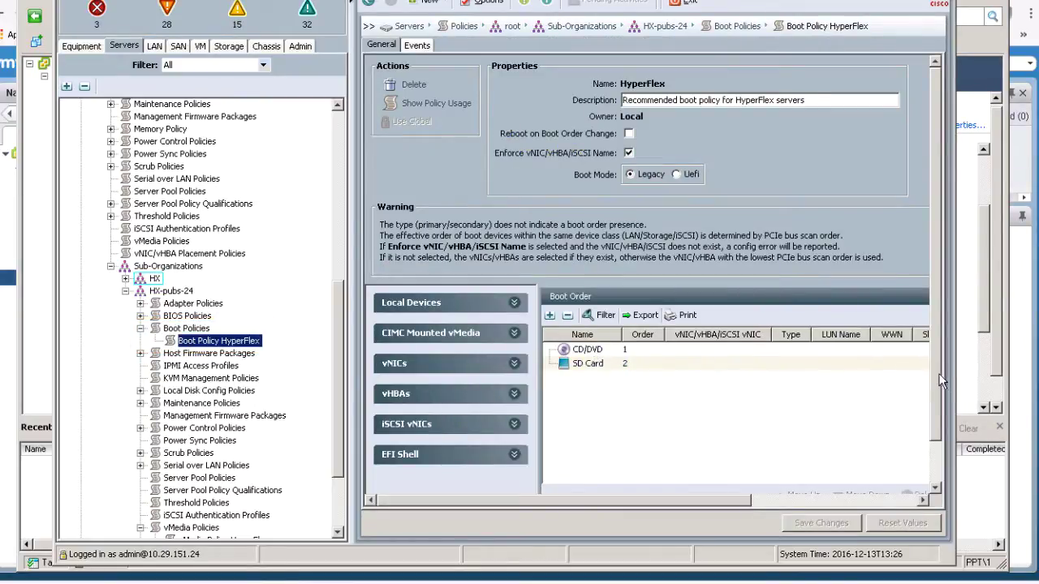
pyautogui.moveTo(940, 385); pyautogui.dragTo(940, 412)
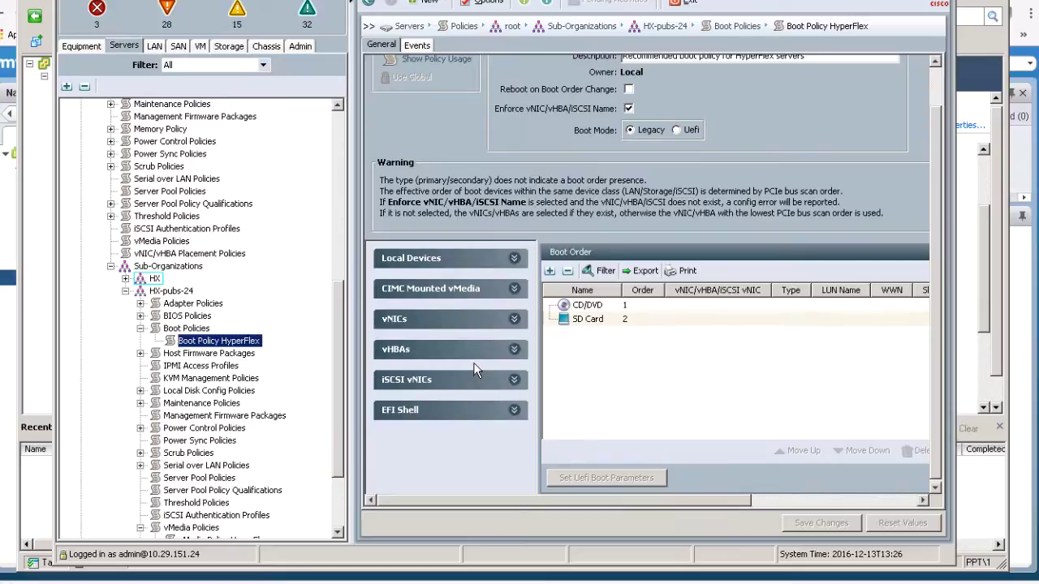
# - Add CIMC Mounted CD/DVD, move it to the top of the boot order, and save
pyautogui.click(513, 290)
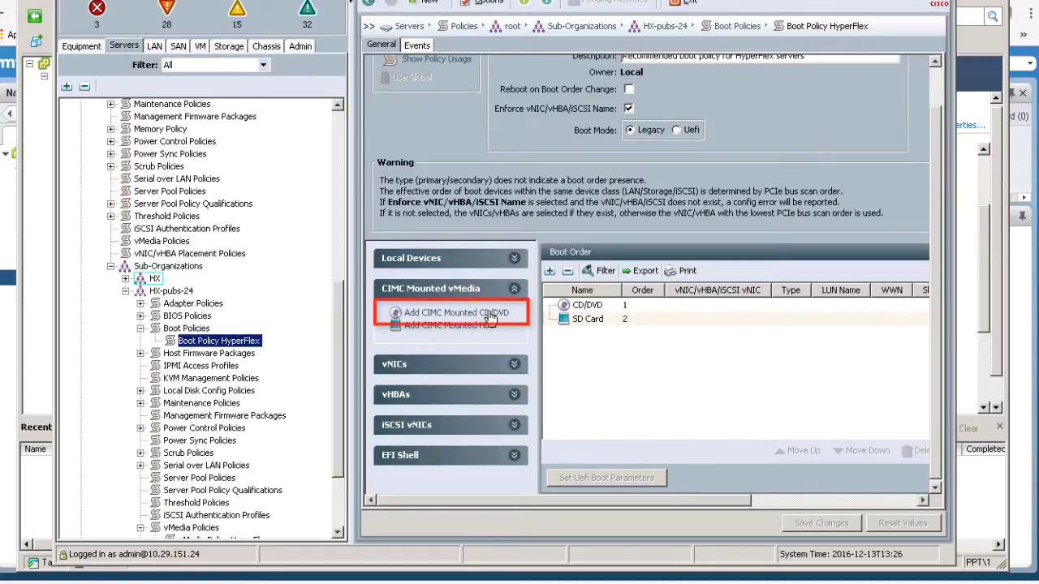
pyautogui.click(491, 316)
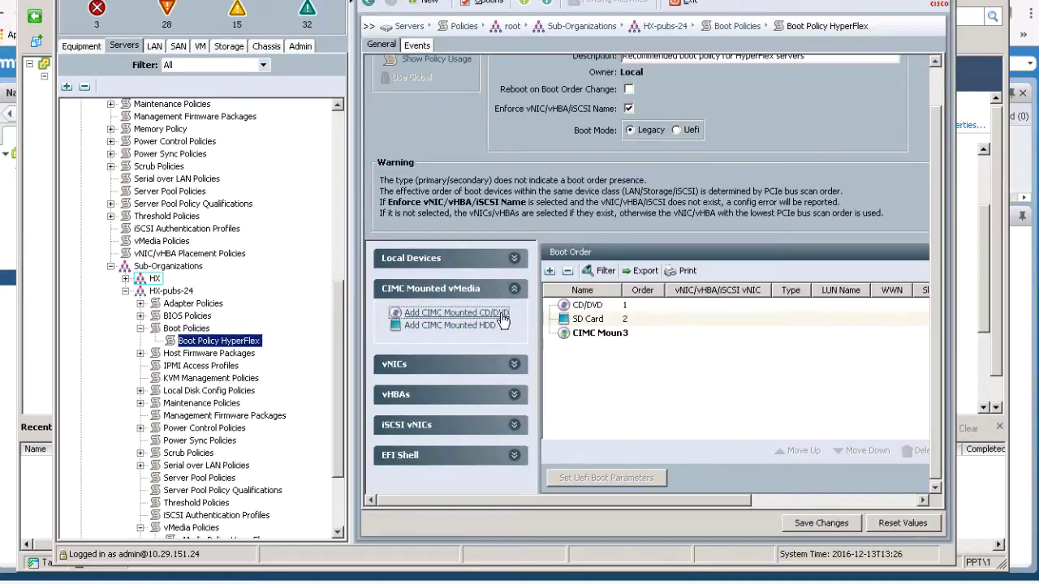
pyautogui.click(622, 336)
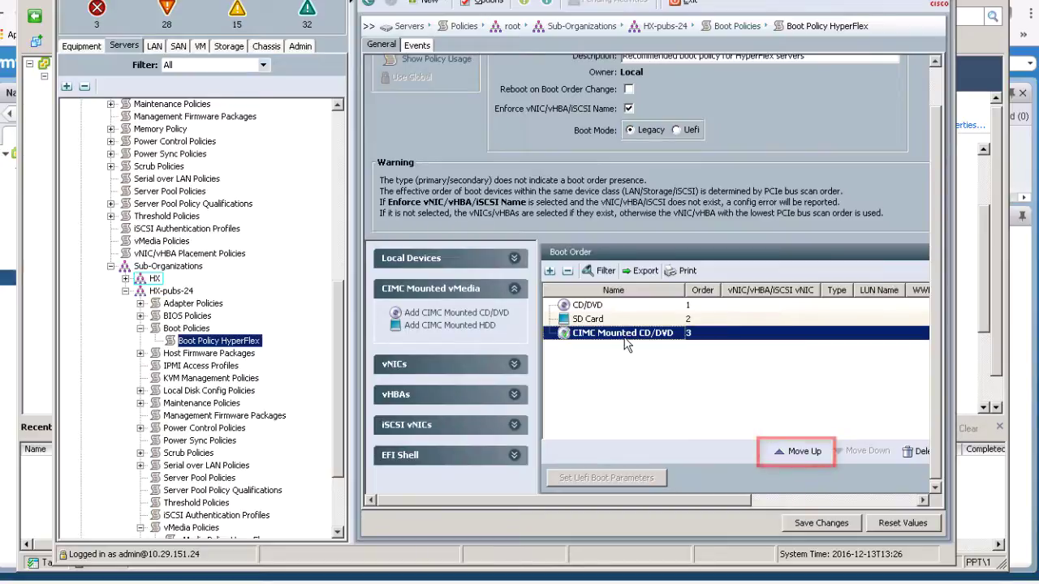
pyautogui.click(805, 452)
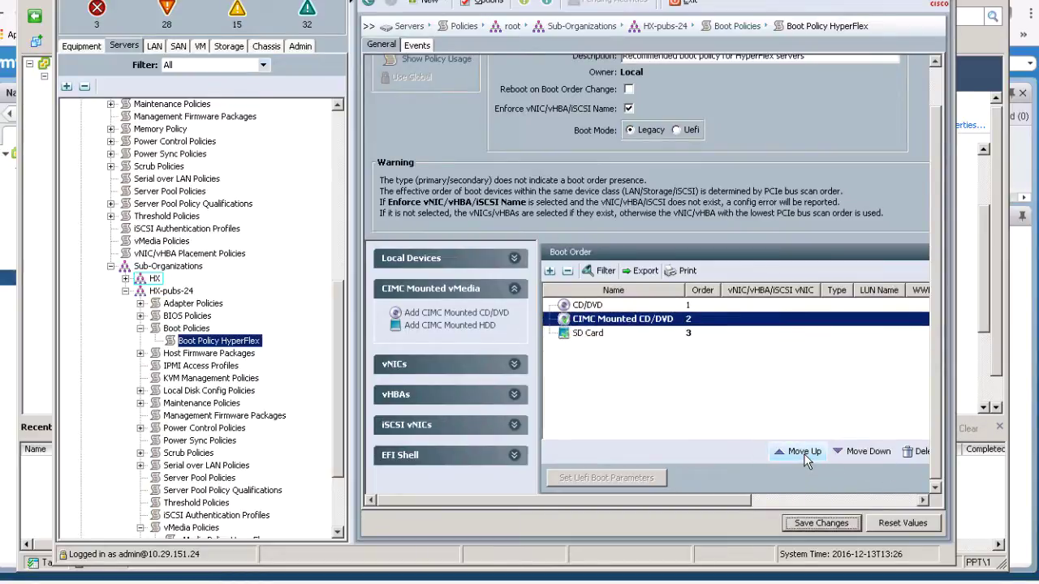
pyautogui.click(804, 452)
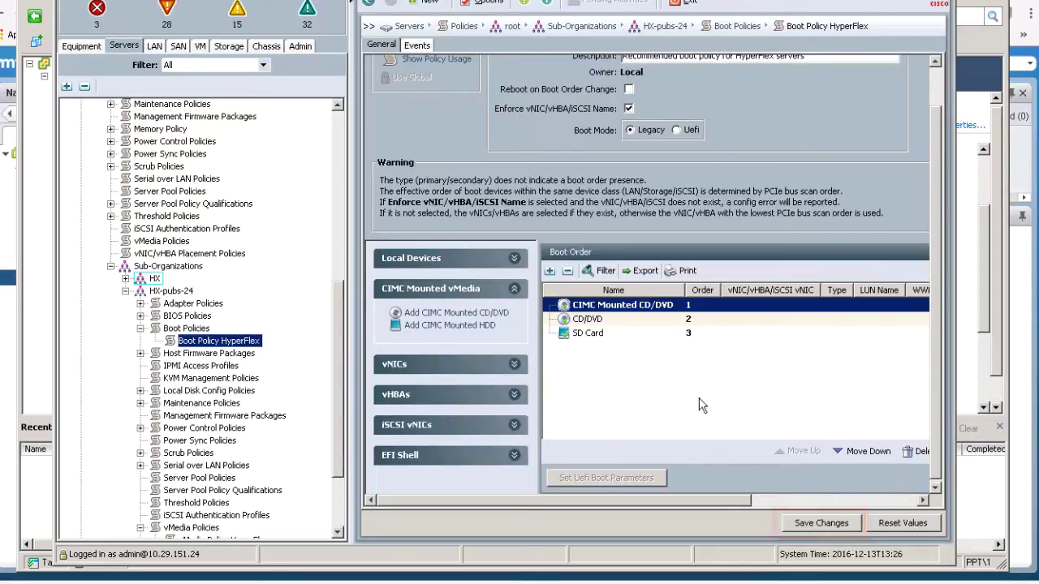
pyautogui.click(837, 524)
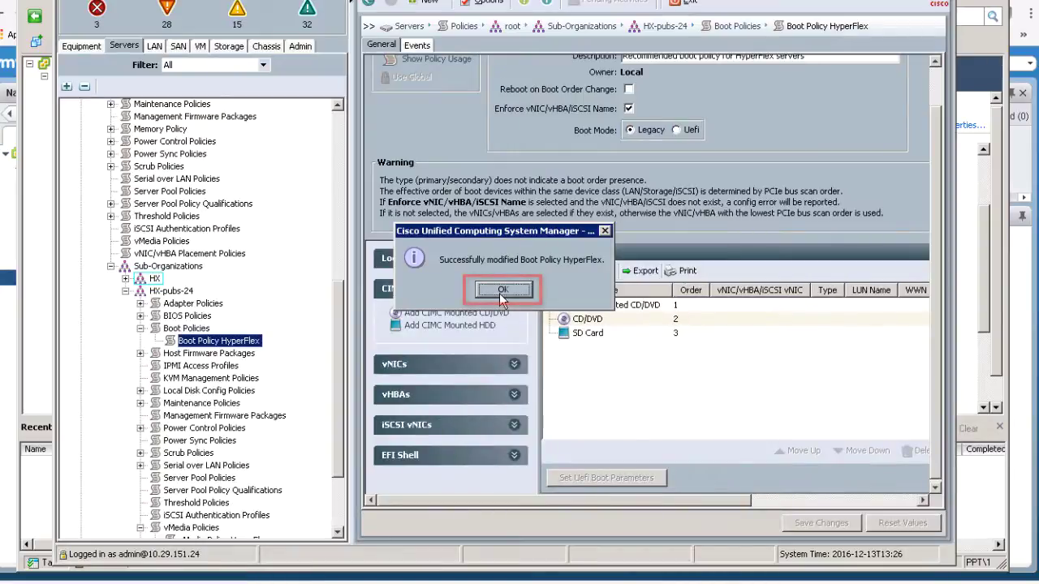
pyautogui.click(499, 291)
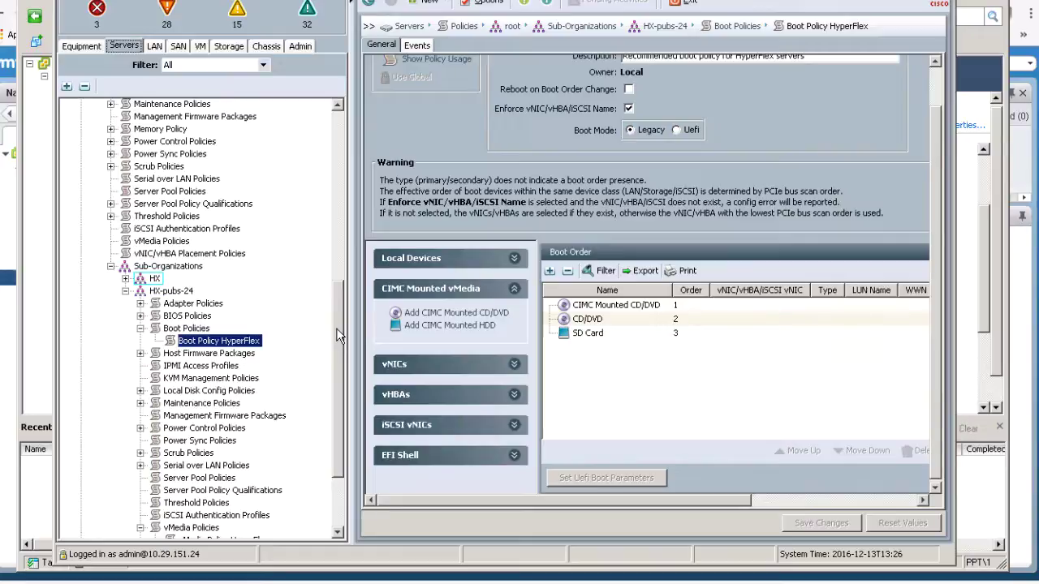
# - Reset the HX-compute-1 service profile's server using Power Cycle
pyautogui.scroll(10, 336, 328)
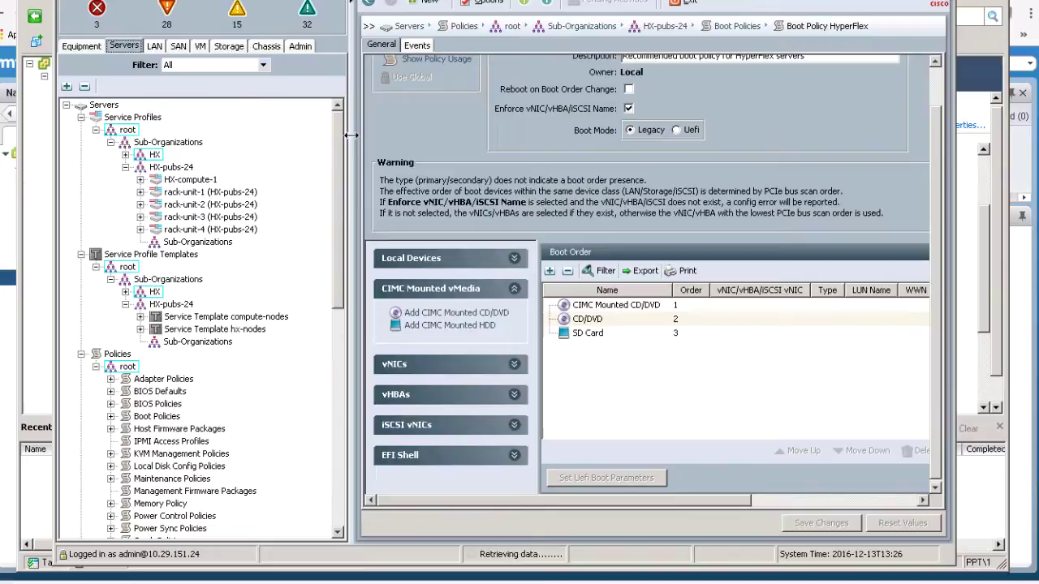
pyautogui.click(195, 180)
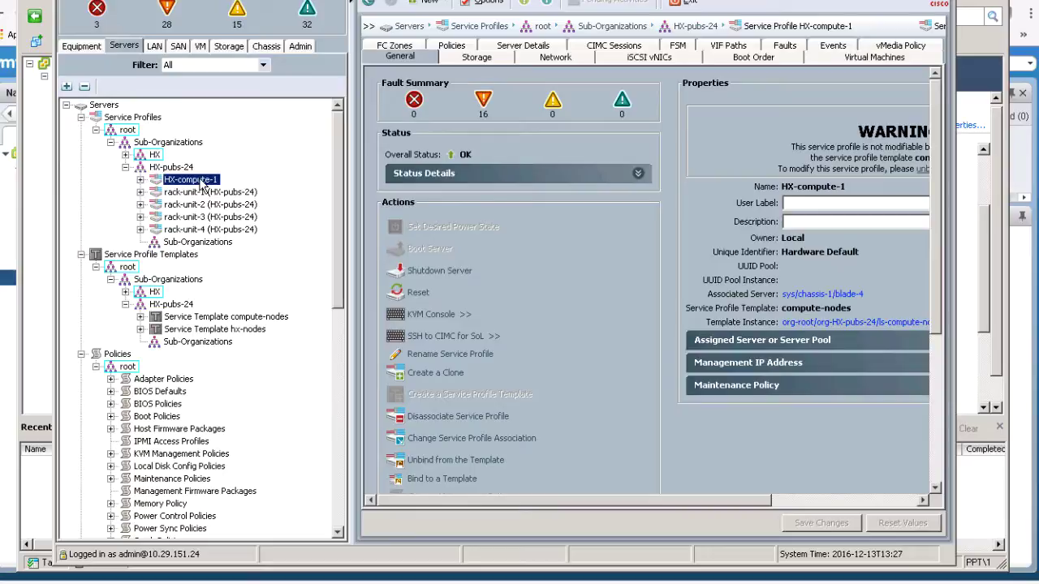
pyautogui.rightClick(201, 185)
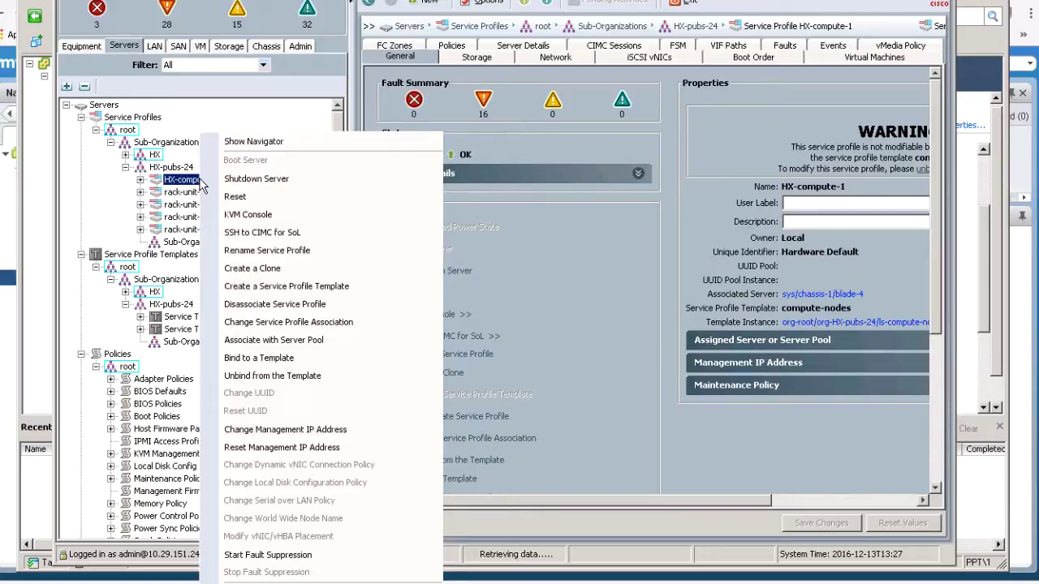
pyautogui.click(243, 196)
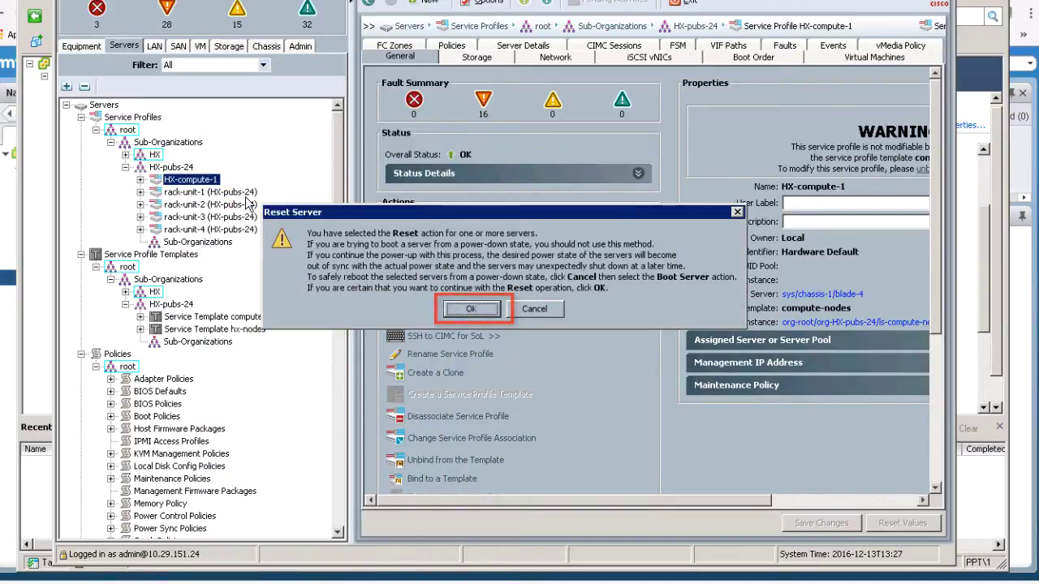
pyautogui.click(473, 310)
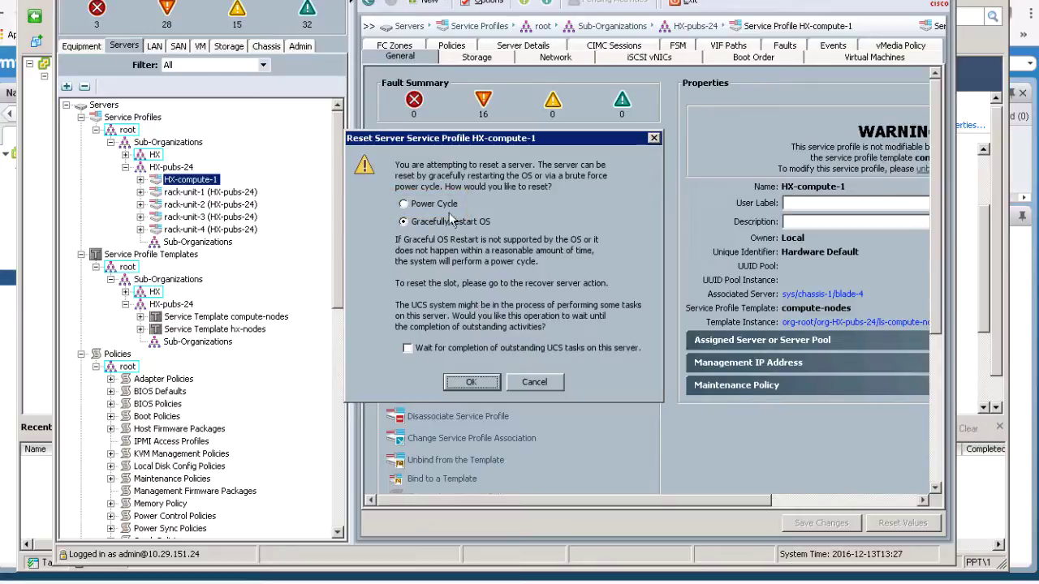
pyautogui.click(405, 204)
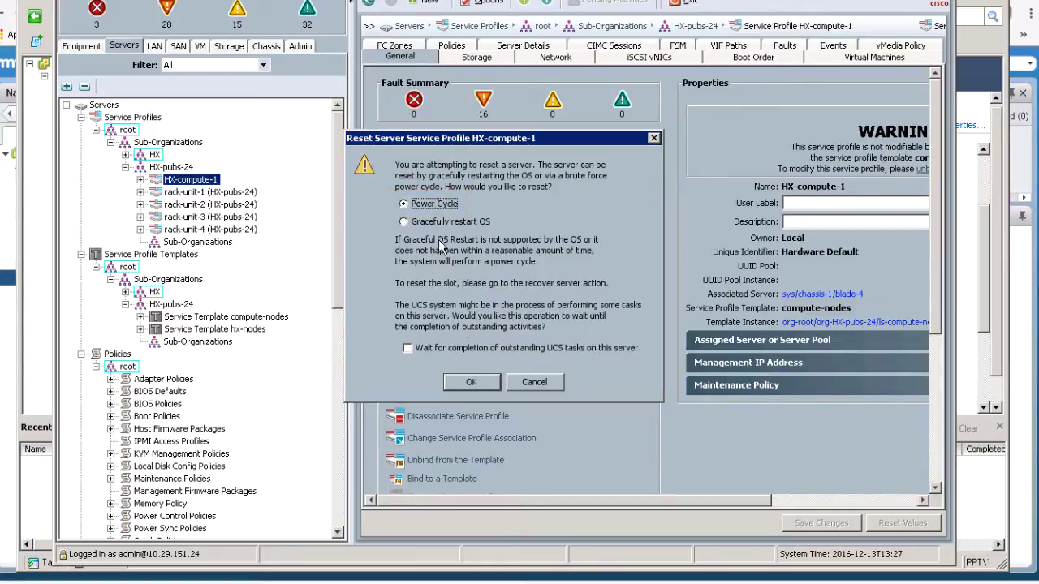
pyautogui.click(479, 380)
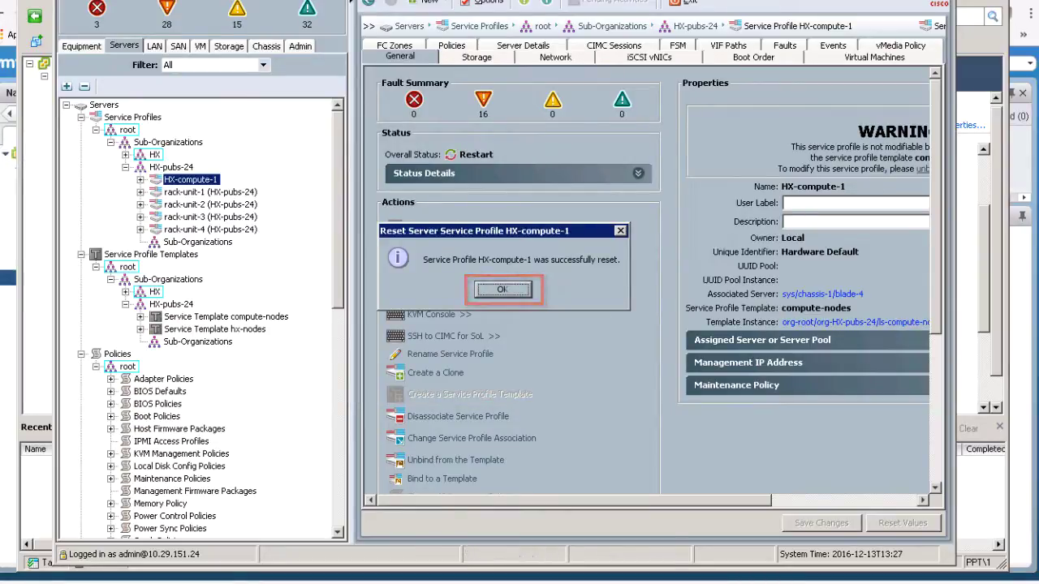
pyautogui.press('Return')
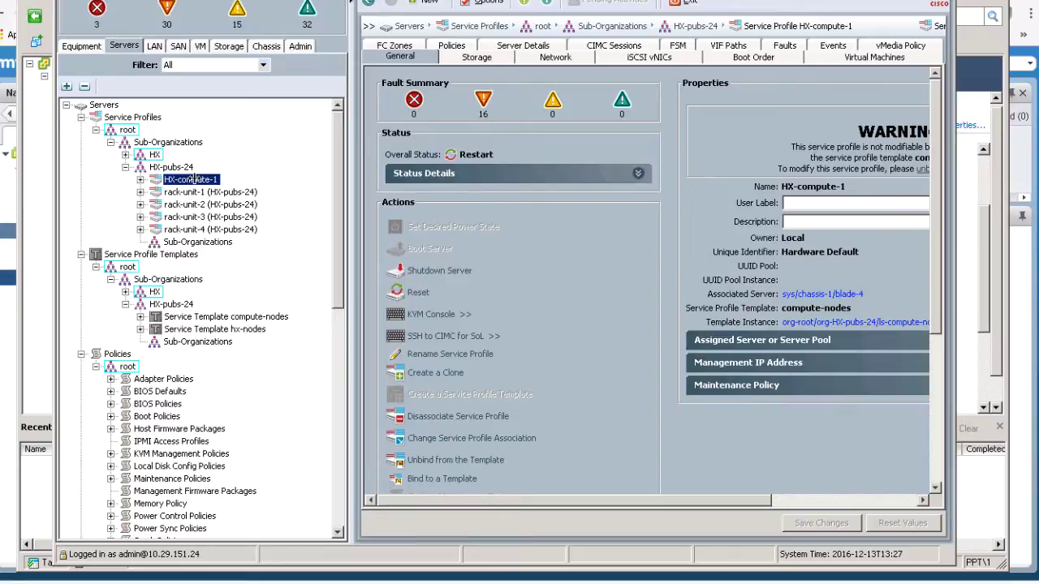
# - Launch the KVM Console for HX-compute-1 to watch it boot the ESXi installer
pyautogui.rightClick(193, 180)
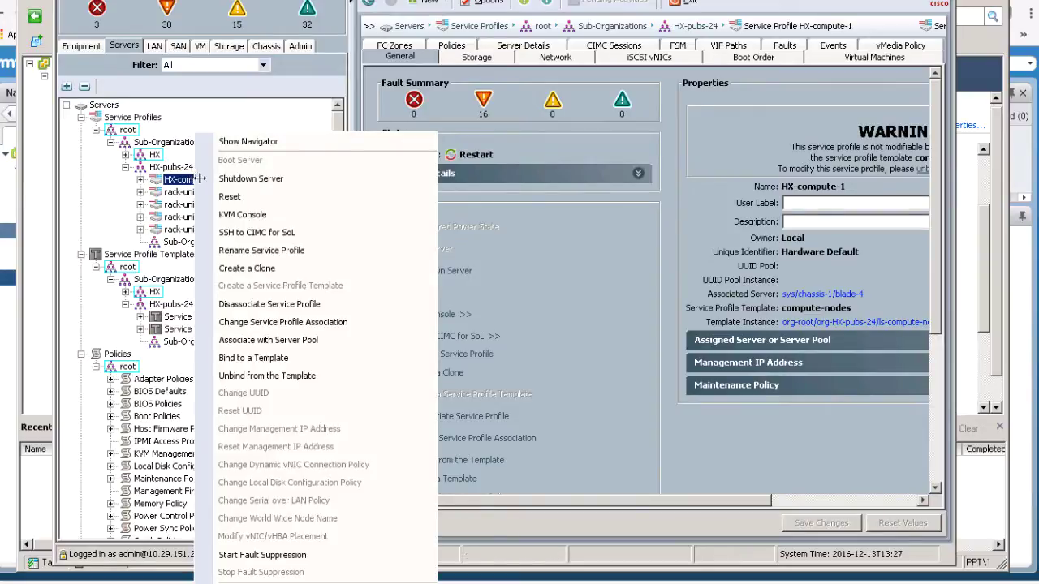
pyautogui.click(249, 213)
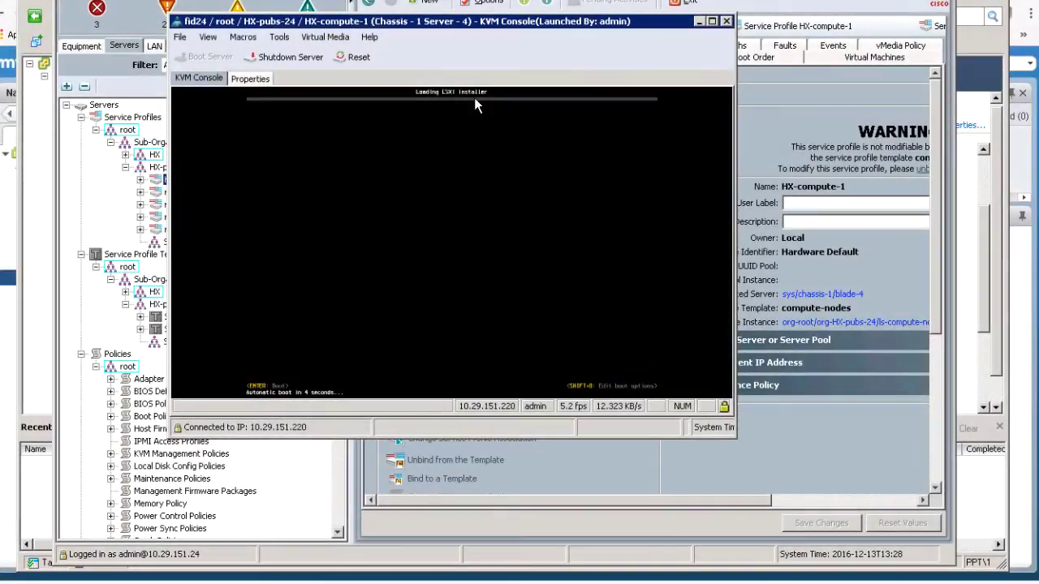
# - Minimize the KVM console and return to Boot Policy HyperFlex
pyautogui.click(698, 21)
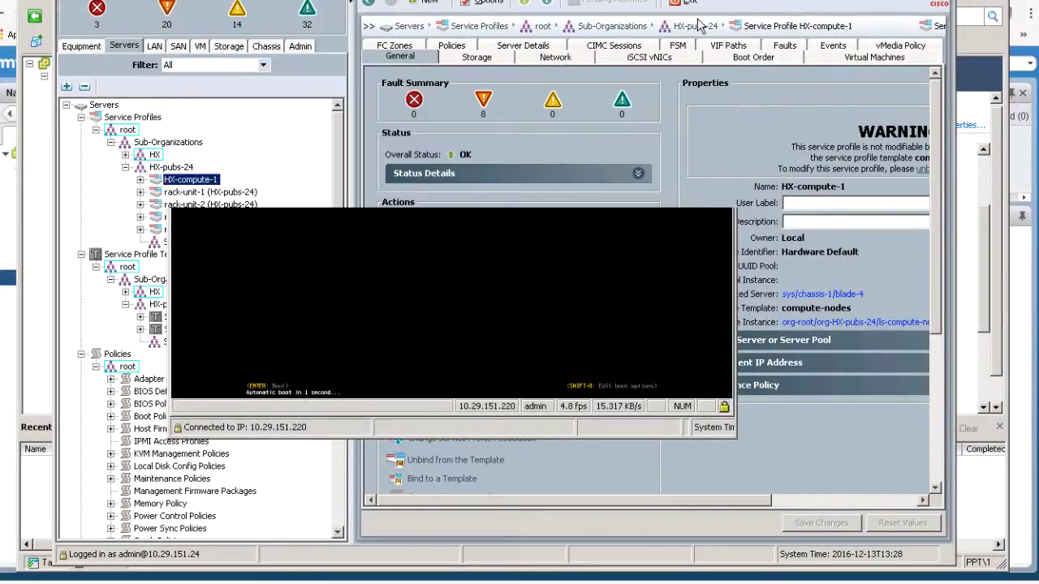
pyautogui.moveTo(339, 221); pyautogui.dragTo(341, 404)
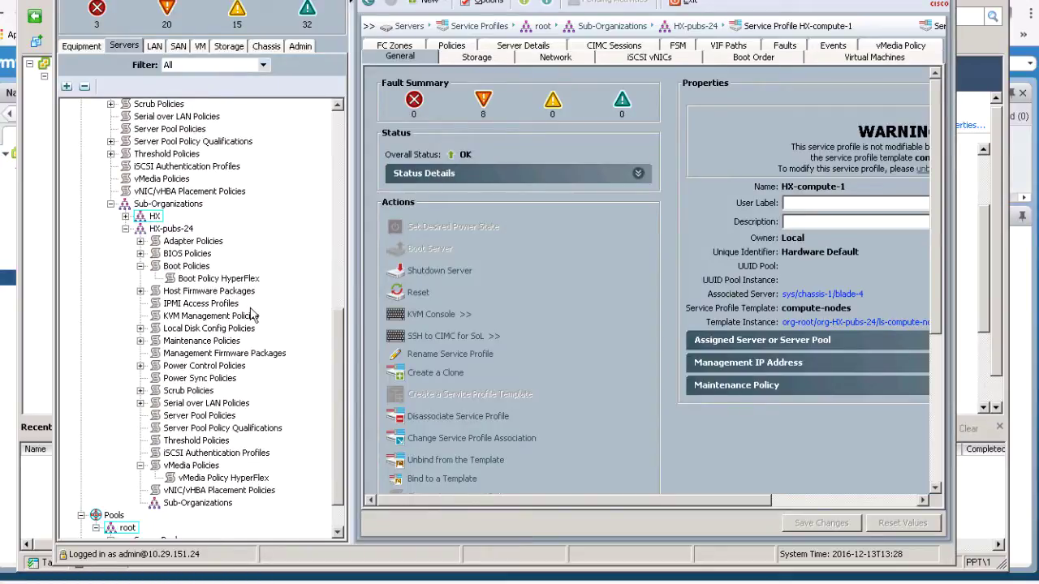
pyautogui.click(225, 281)
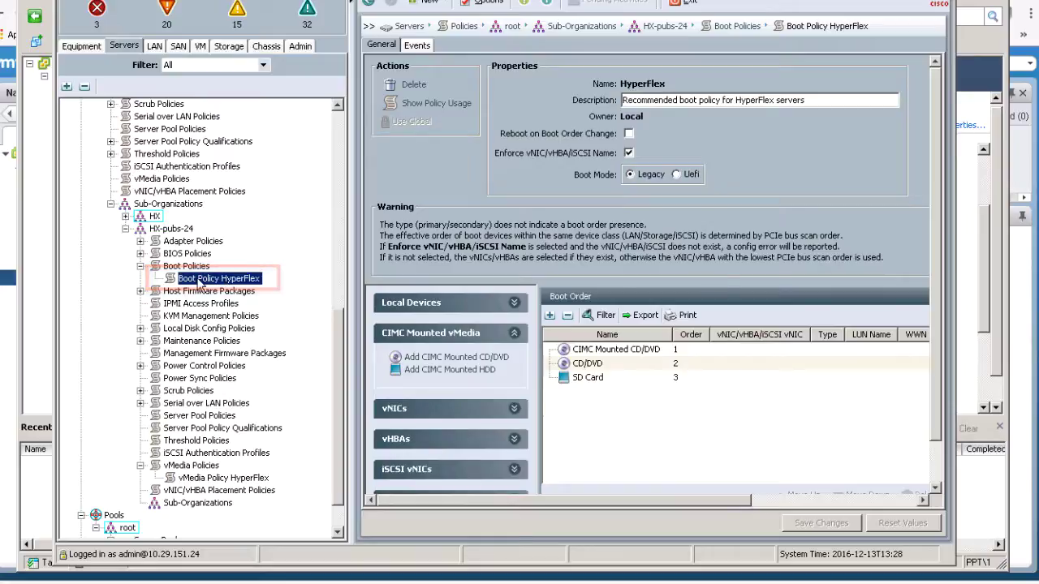
# - Delete CIMC Mounted CD/DVD so CD/DVD then SD Card remain, and save
pyautogui.click(598, 351)
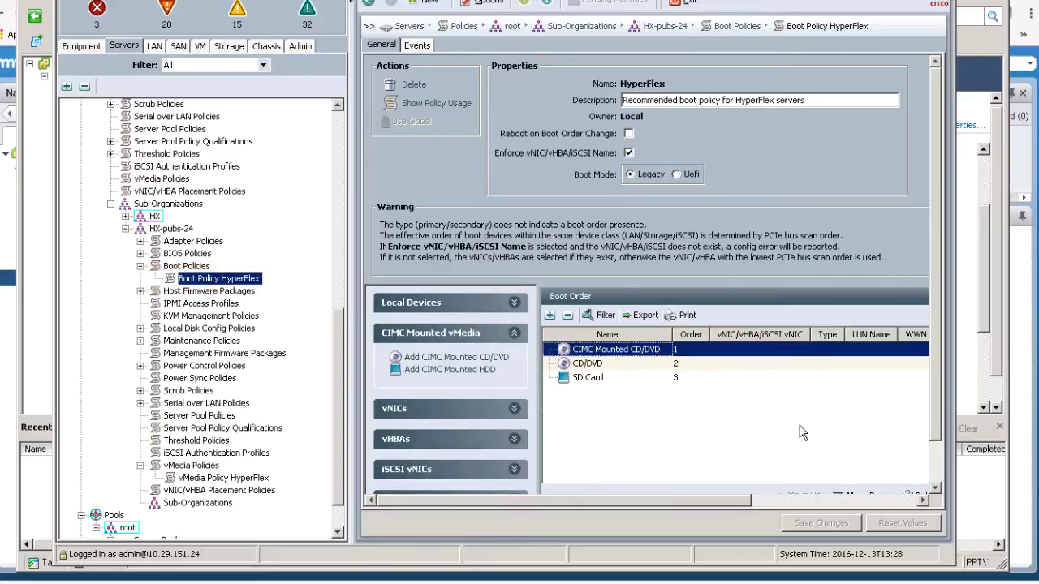
pyautogui.click(935, 448)
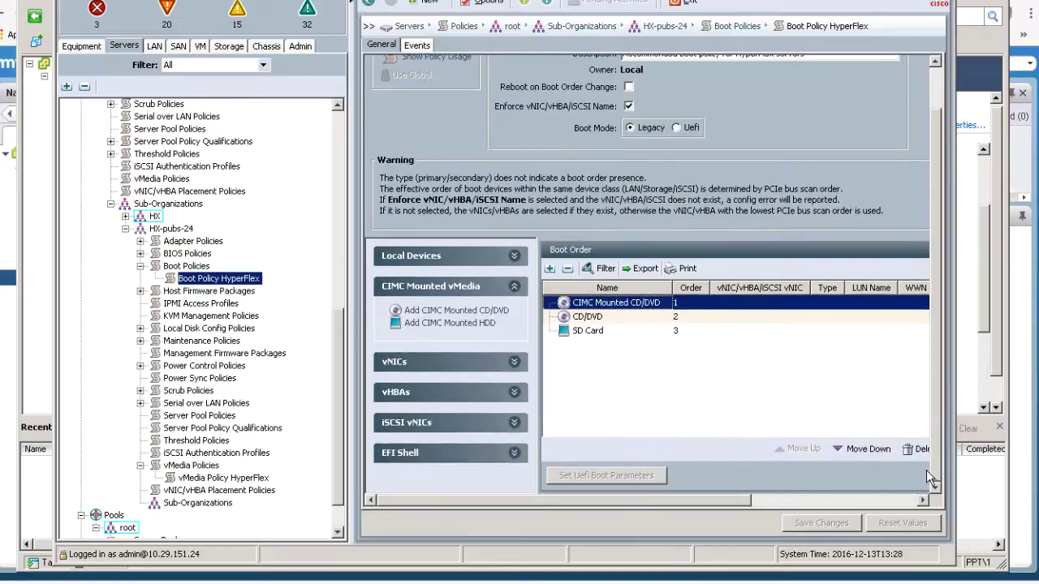
pyautogui.click(763, 501)
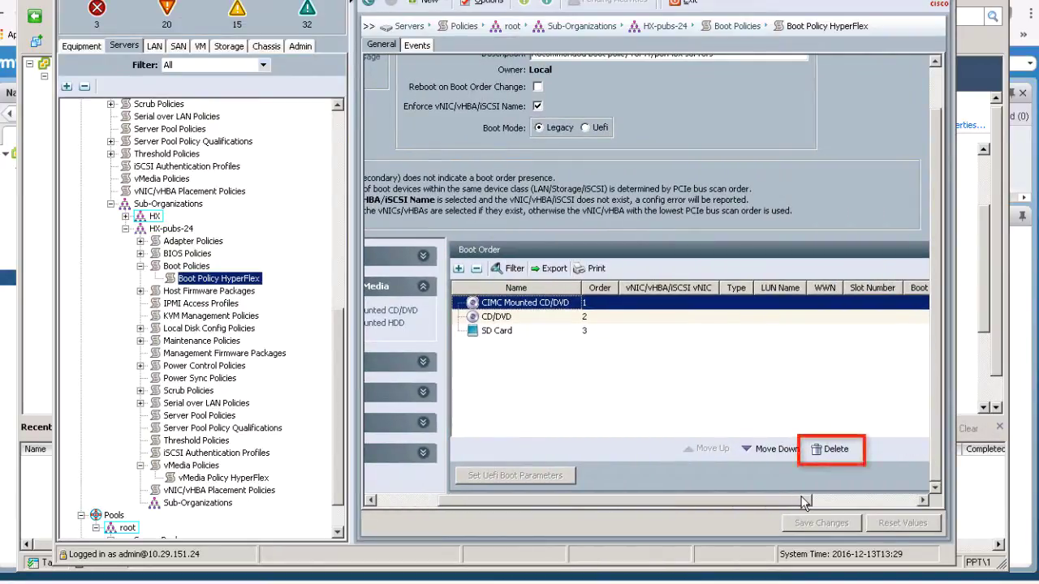
pyautogui.click(804, 500)
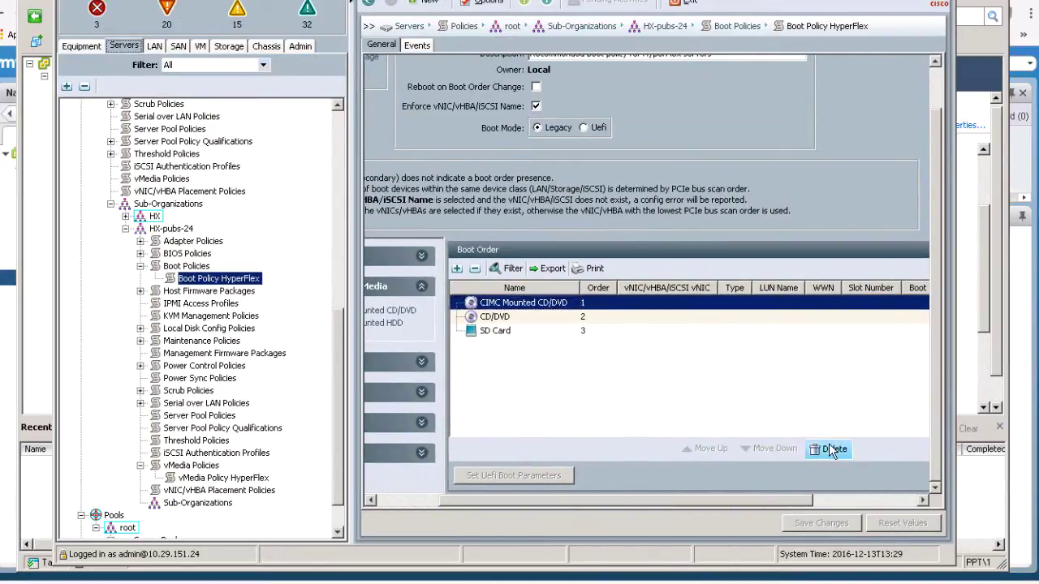
pyautogui.click(832, 449)
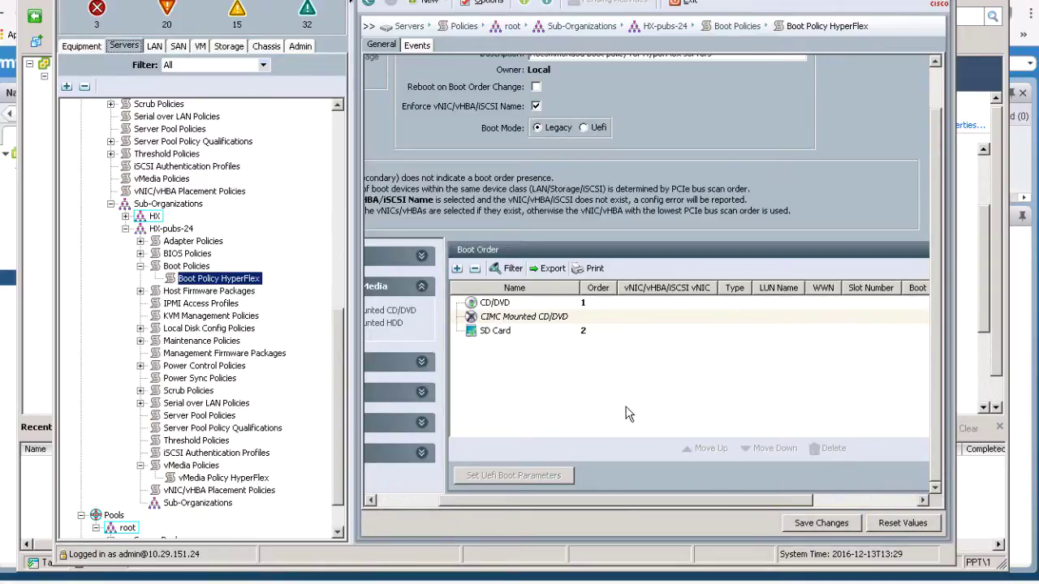
pyautogui.click(845, 526)
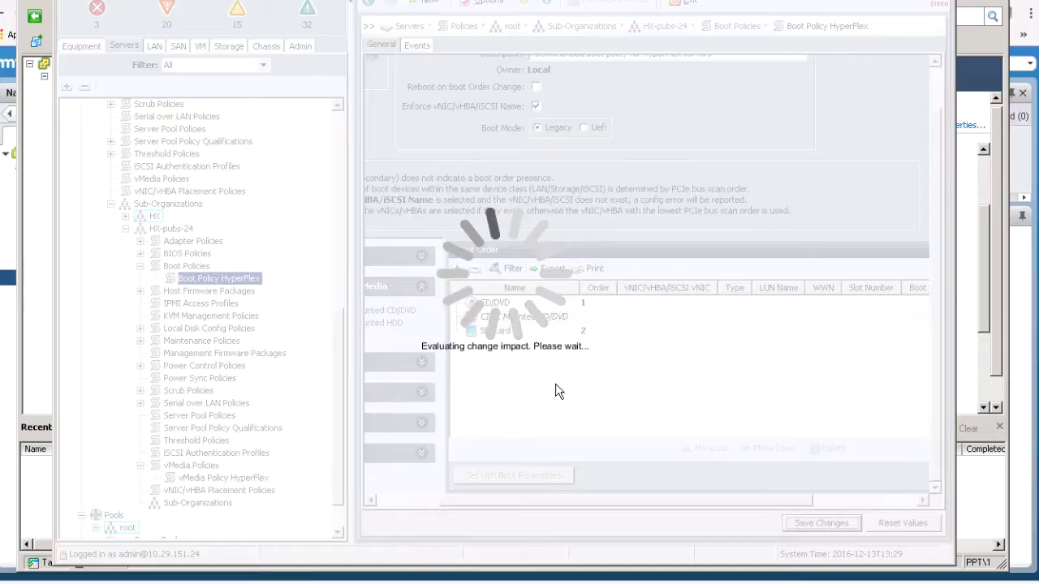